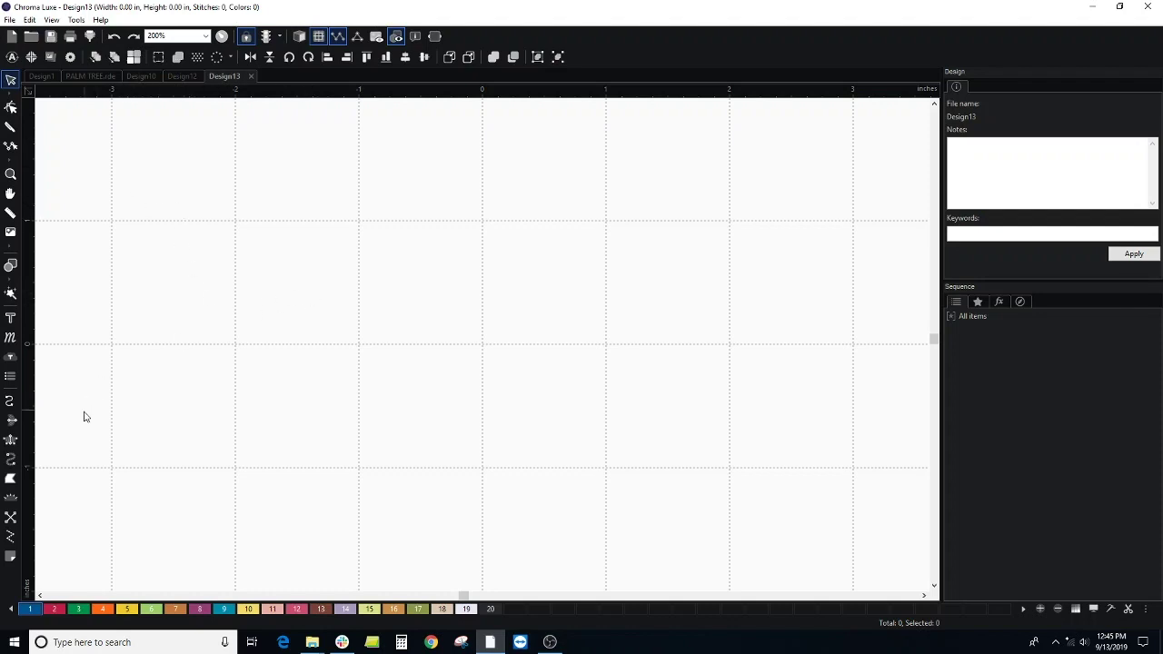
Step: Draw a closed three-corner triangle as a blue Tatami complex fill of 4364 stitches
left_click(11, 479)
left_click(255, 438)
left_click(422, 154)
left_click(677, 285)
left_click(255, 437)
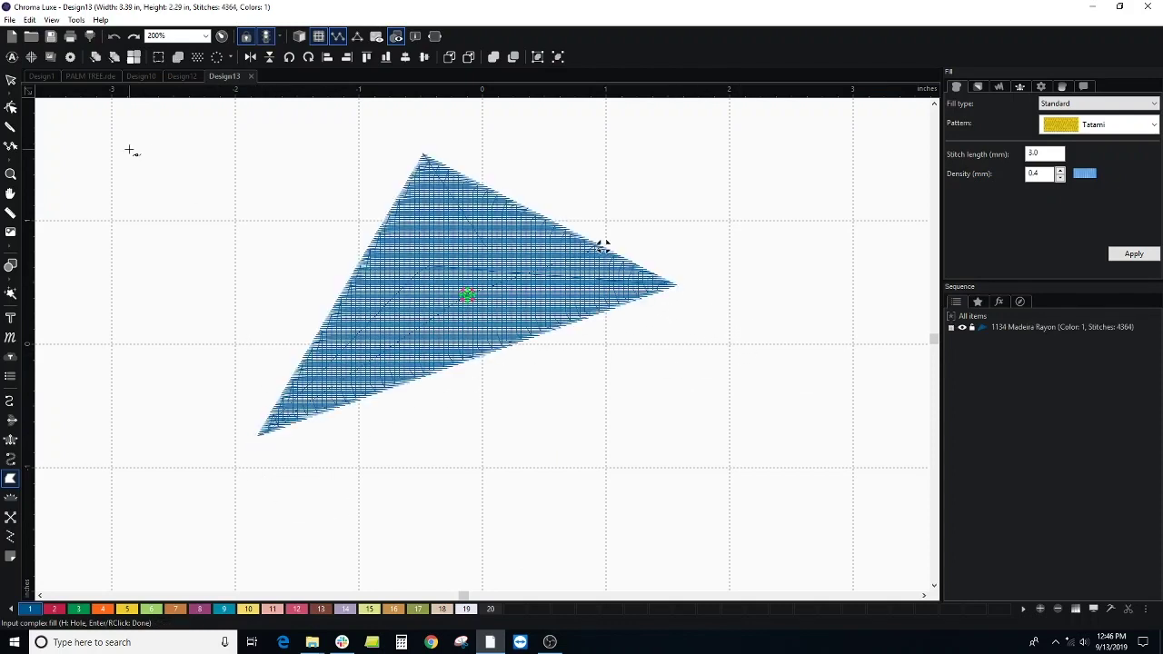
Step: Turn on realistic view and re-angle the triangle's stitch line to run from its left edge to its lower edge
left_click(10, 107)
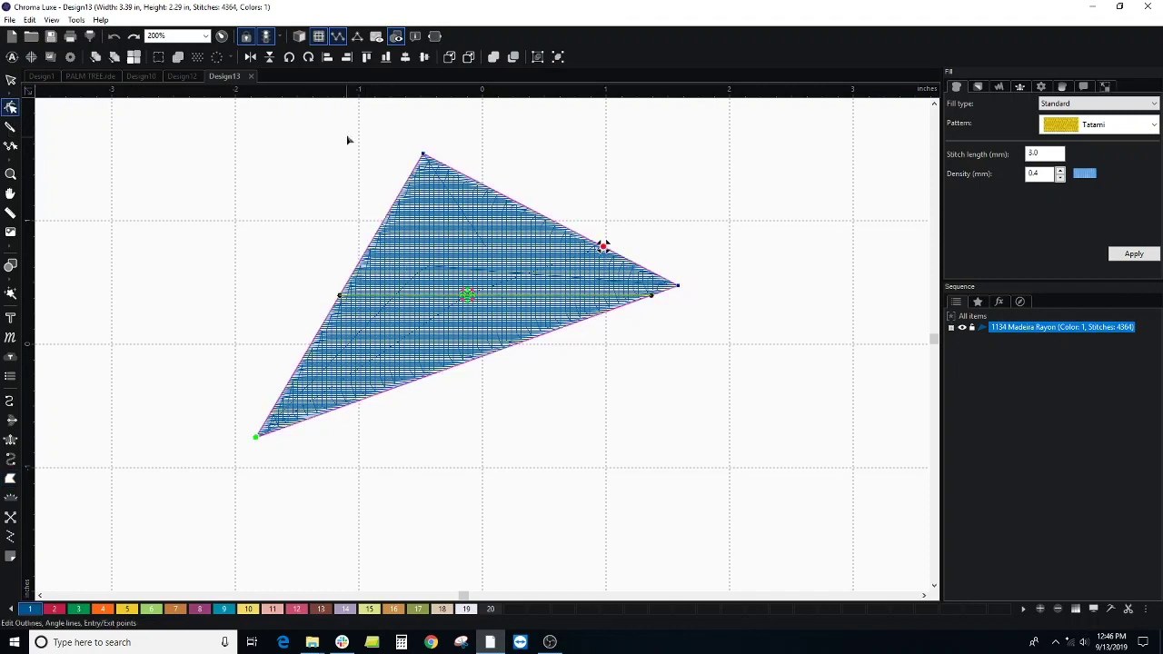
left_click(299, 35)
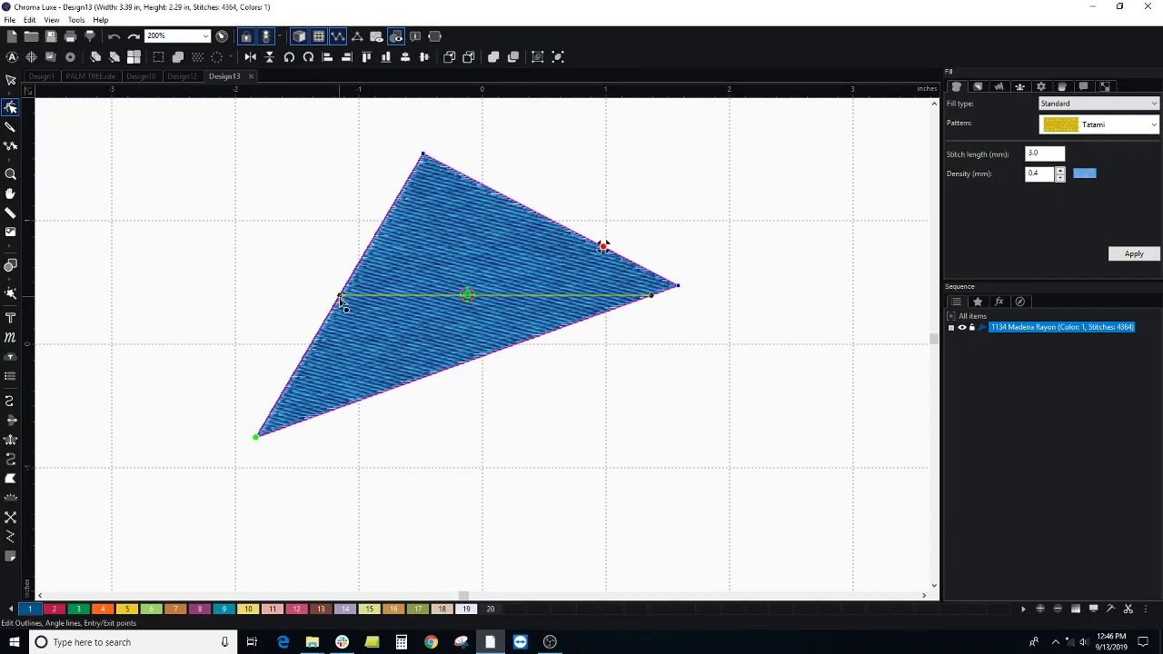
left_click_drag(339, 295, 425, 184)
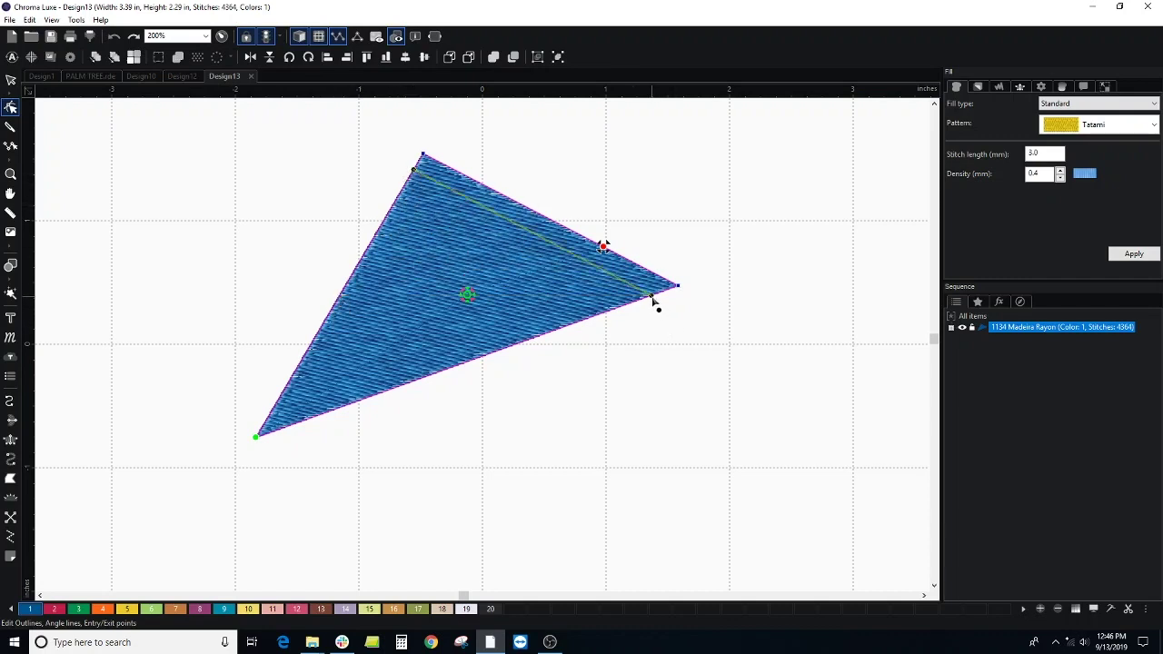
left_click_drag(654, 303, 427, 409)
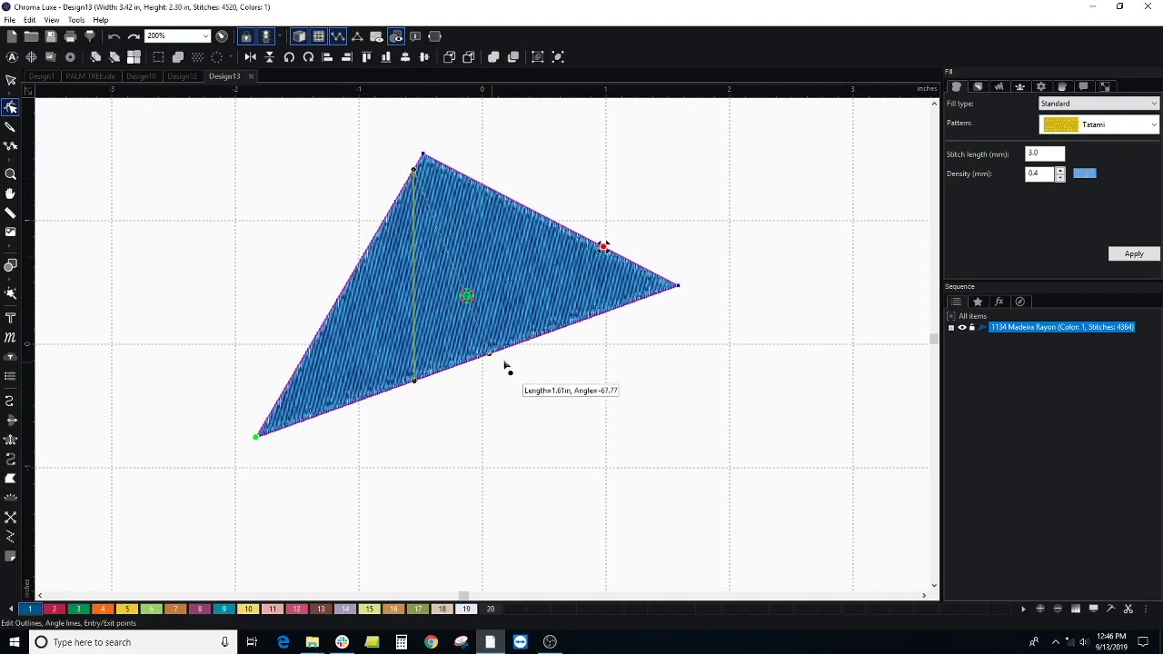
left_click(536, 334)
left_click_drag(414, 174, 345, 287)
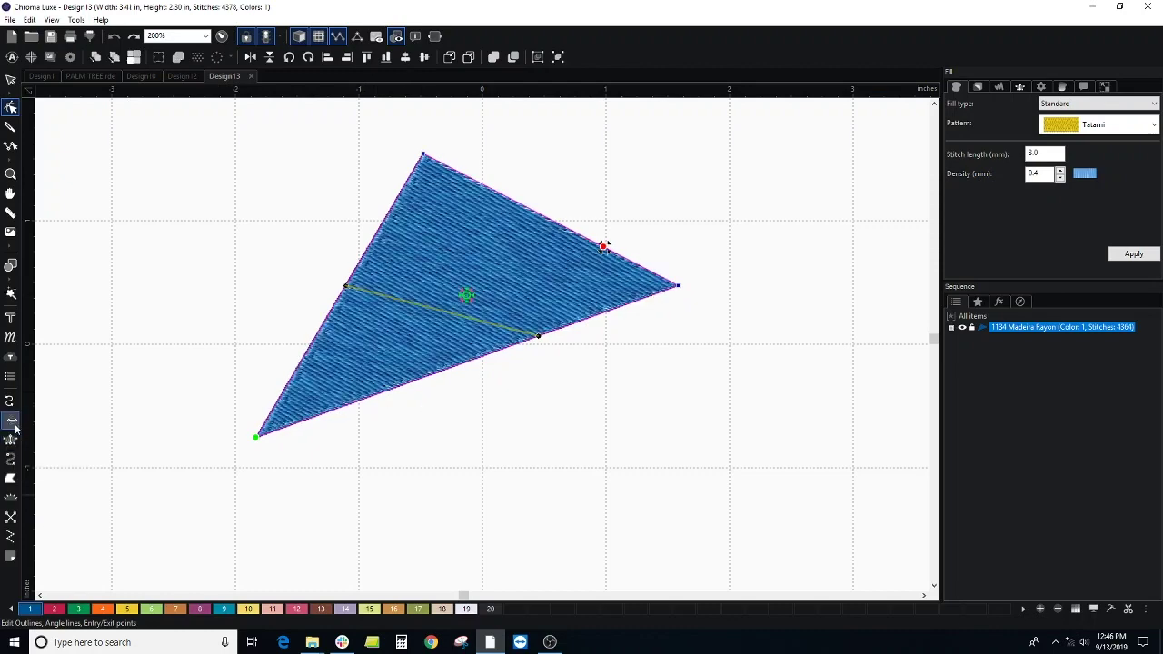
Step: Draw a tall four-point tapered satin column left of the triangle and generate its 487 stitches
left_click(11, 420)
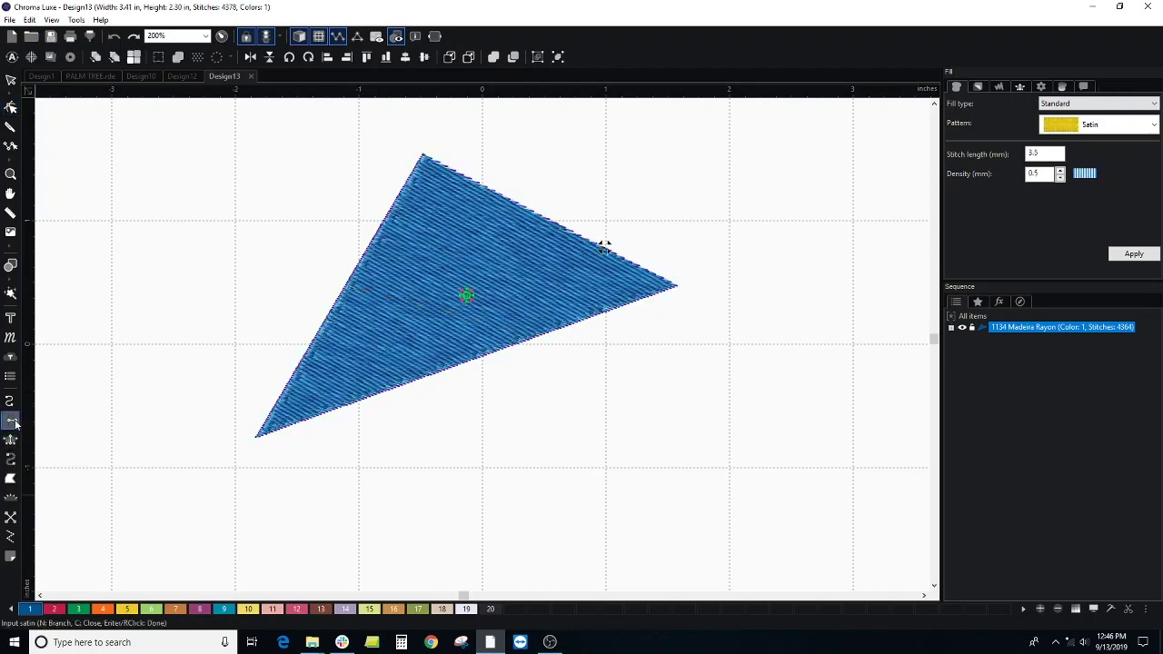
left_click(171, 180)
left_click(172, 489)
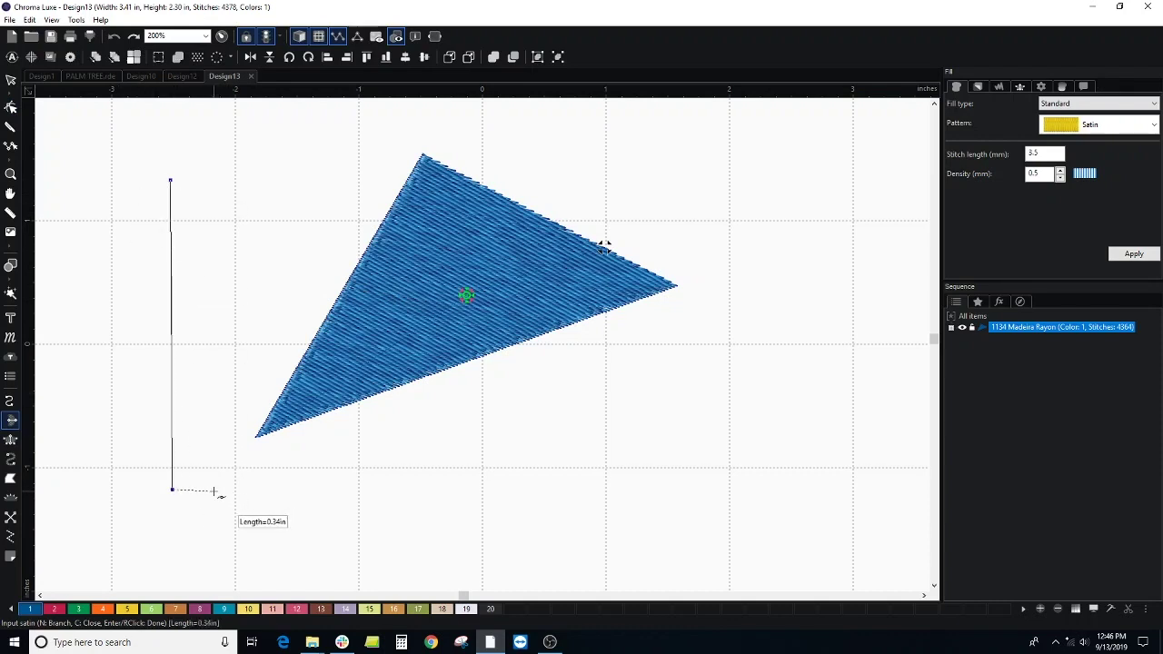
left_click(195, 520)
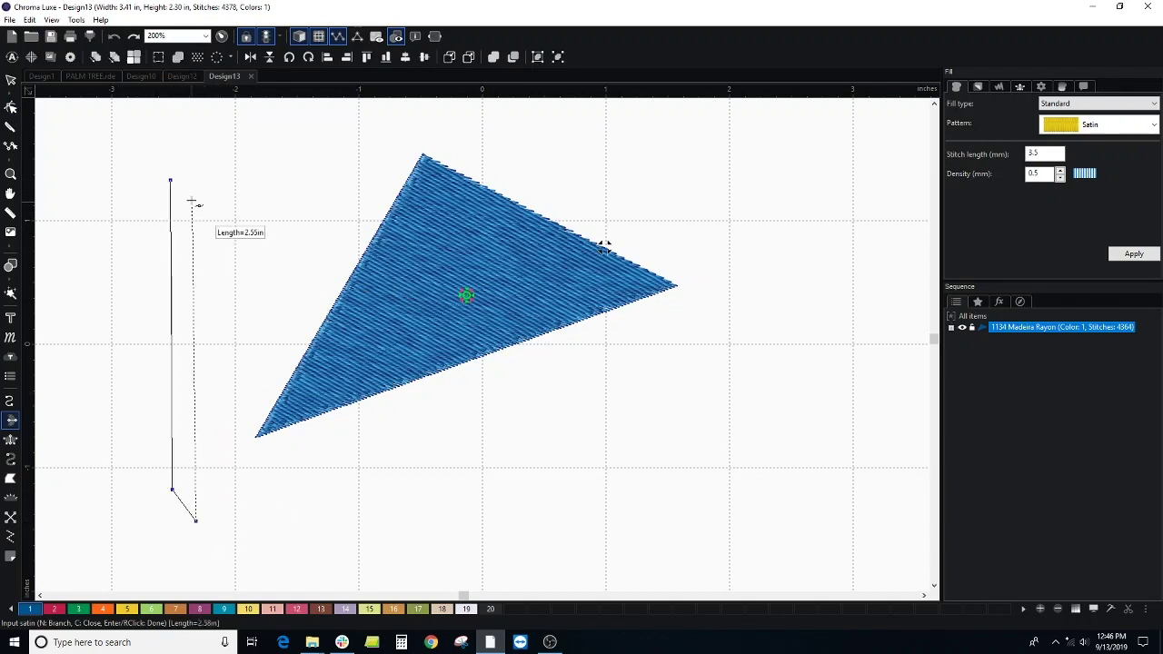
left_click(249, 127)
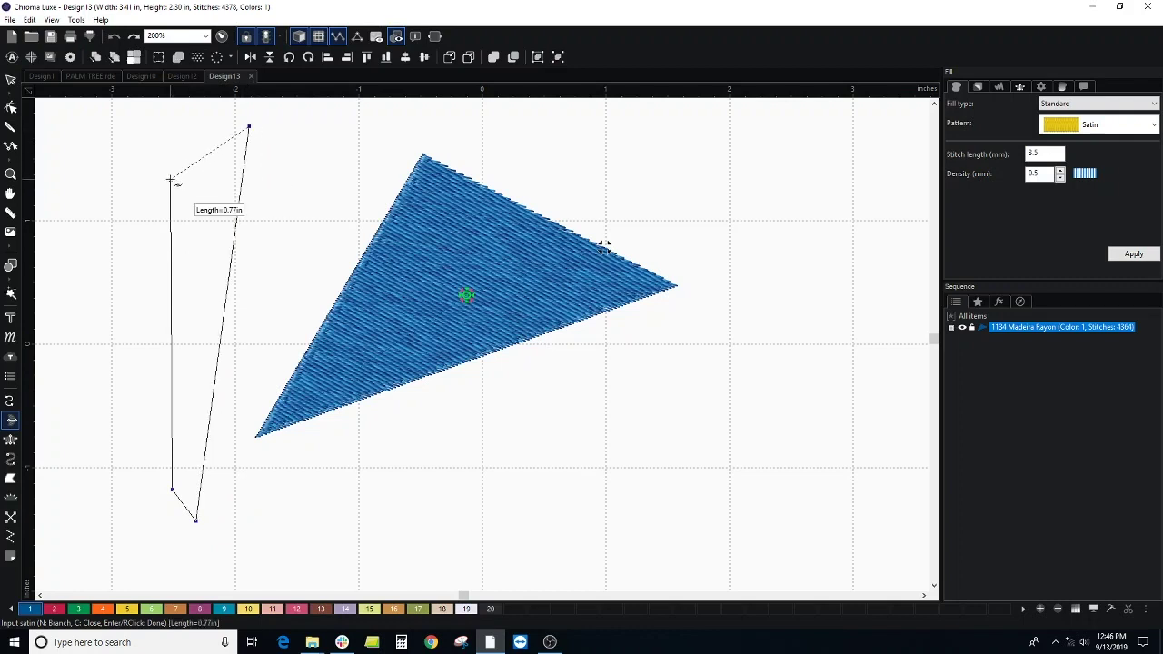
left_click(171, 179)
key("Return")
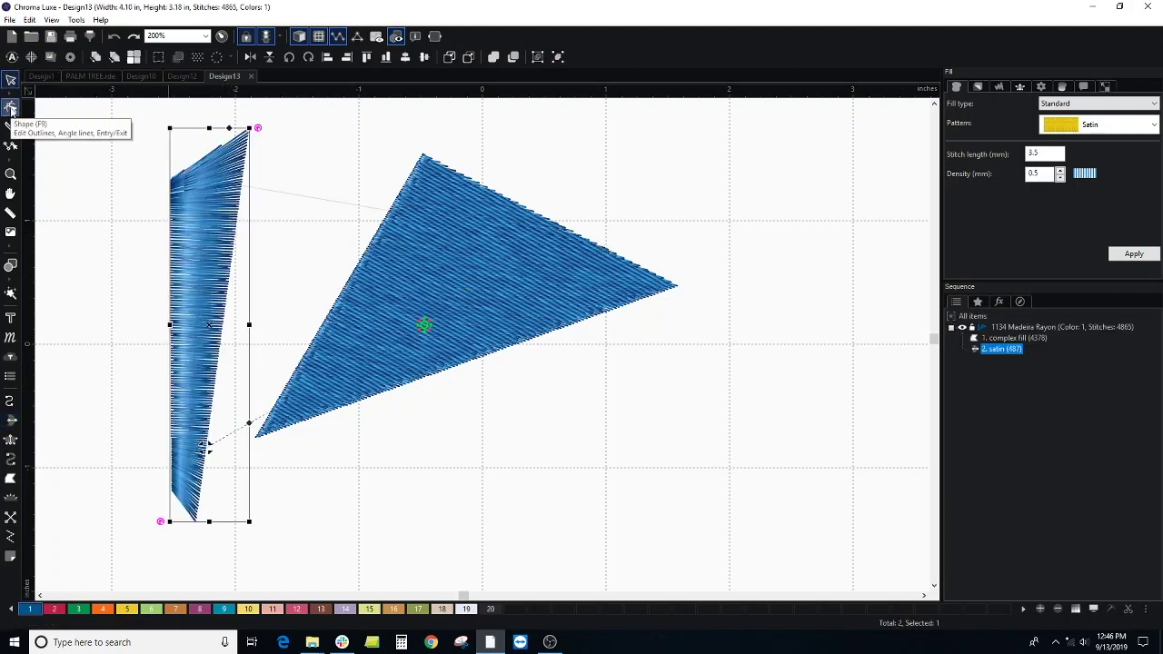
Step: Pull the column's bottom-left node toward the tip and add a stitch angle line near its top
left_click(11, 107)
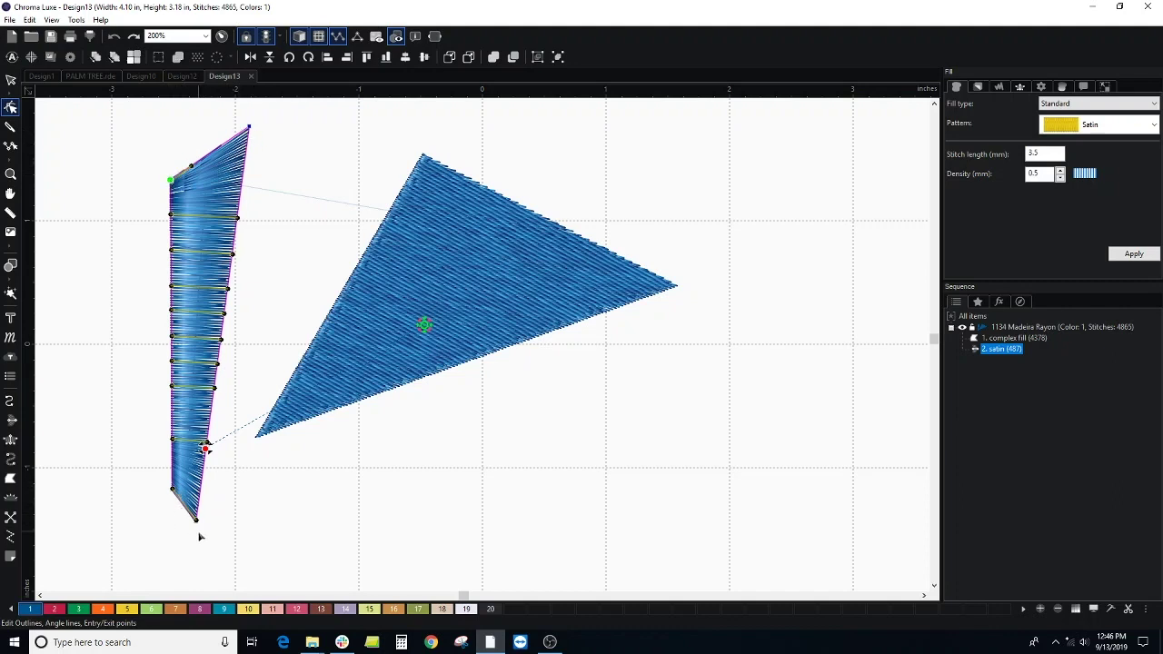
left_click_drag(173, 491, 212, 473)
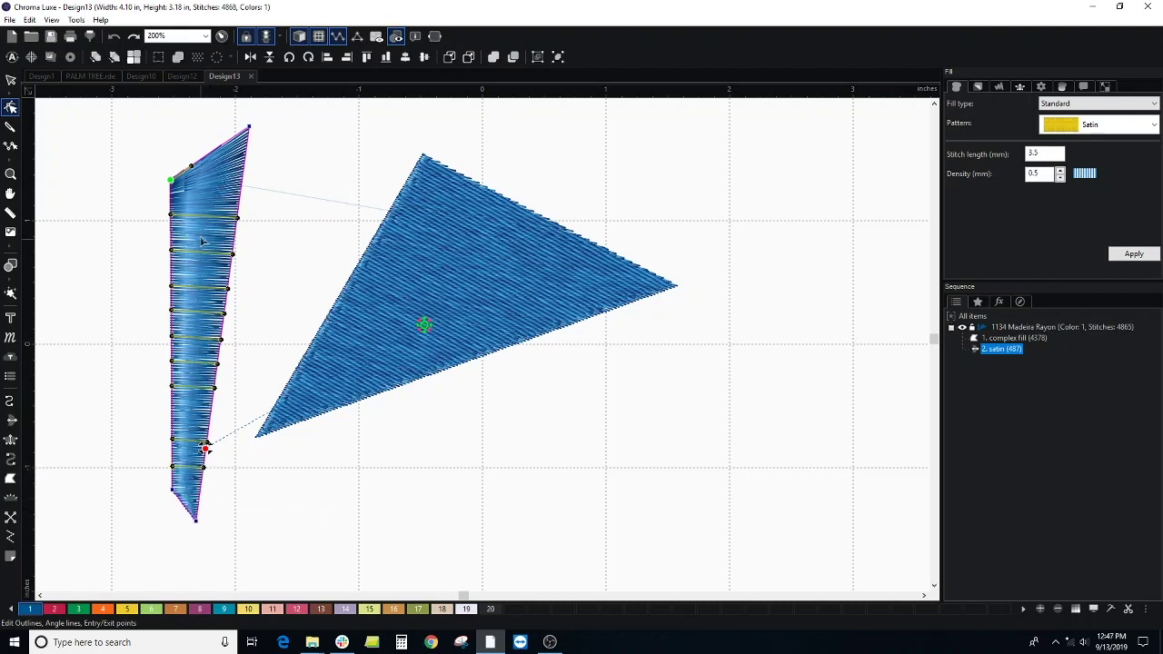
mouse_move(188, 177)
left_mouse_down()
mouse_move(204, 202)
mouse_move(176, 184)
left_mouse_up()
left_click_drag(172, 186, 242, 195)
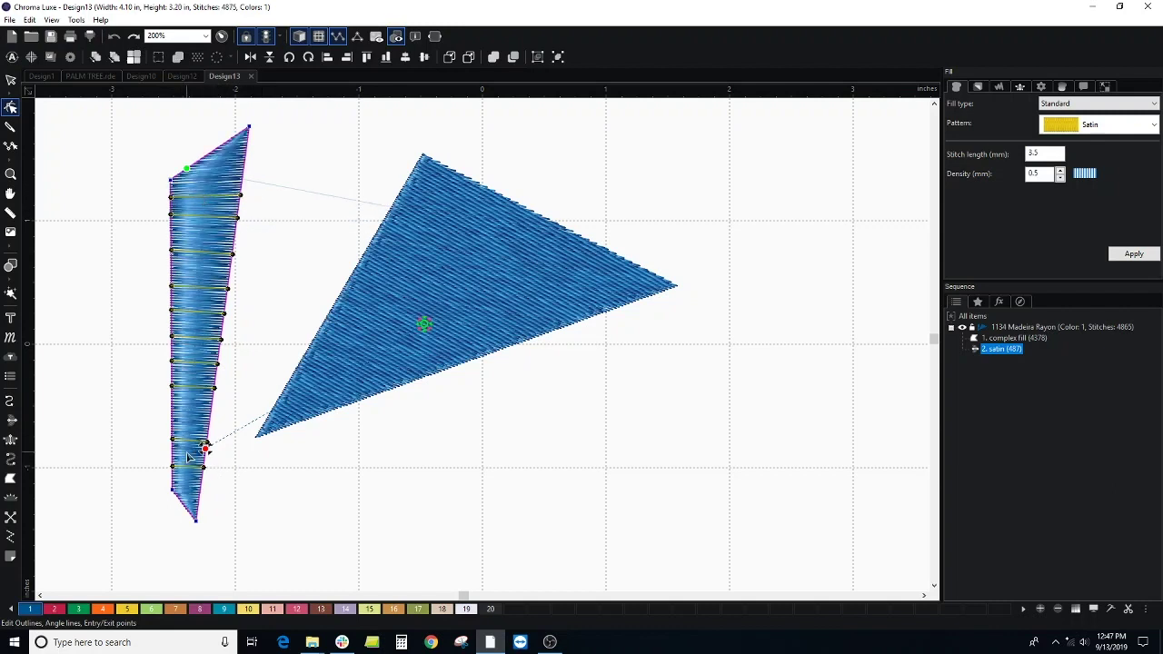
Step: Delete three of the satin column's angle lines in its lower and middle sections
right_click(175, 363)
left_click(243, 445)
right_click(173, 312)
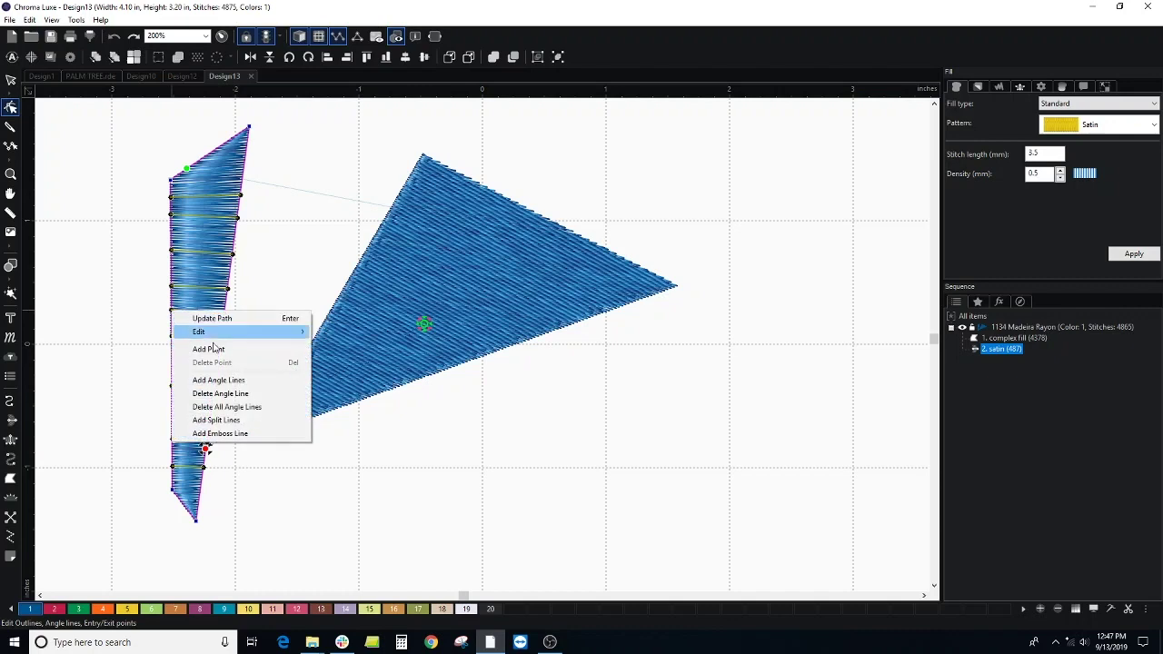
left_click(238, 394)
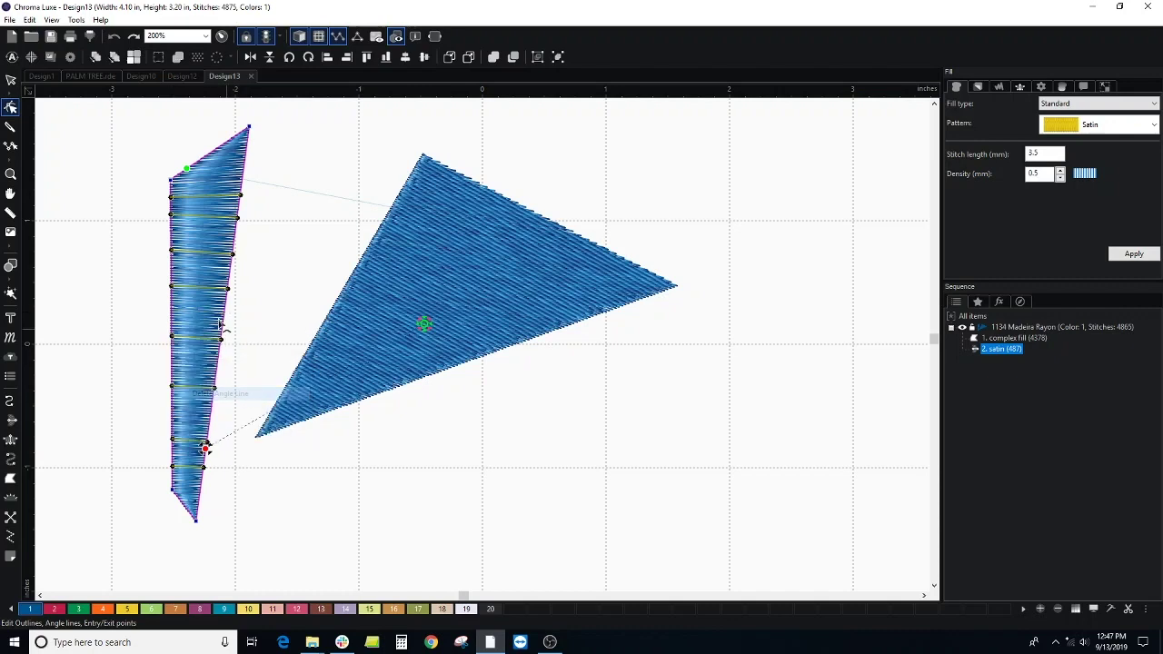
right_click(233, 254)
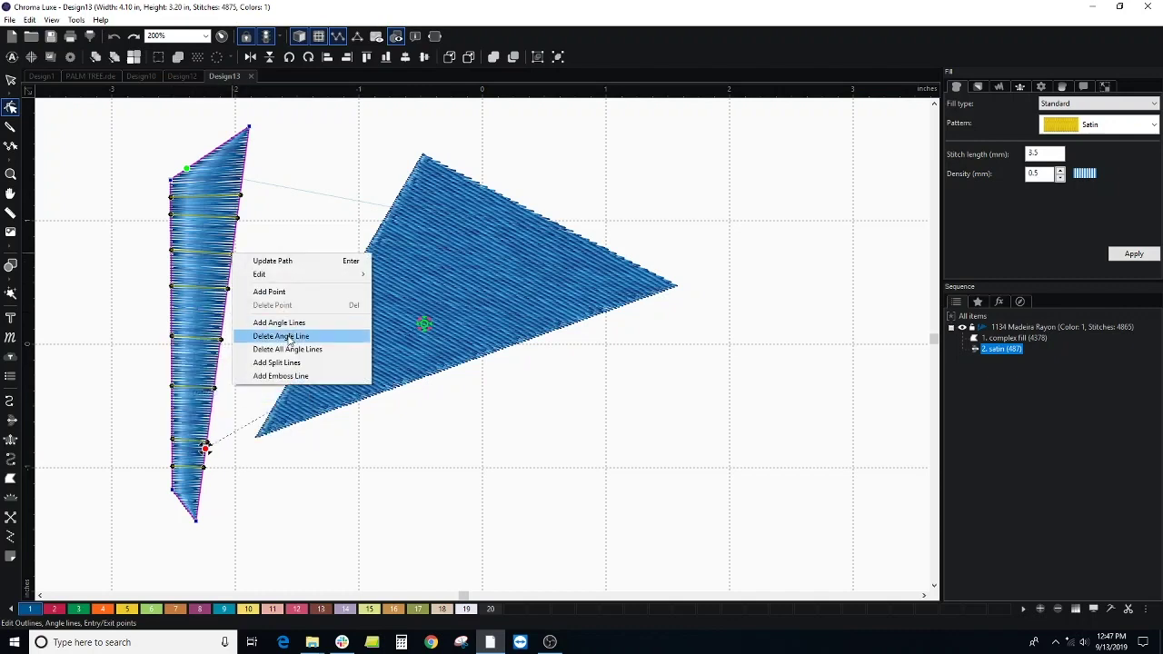
left_click(289, 337)
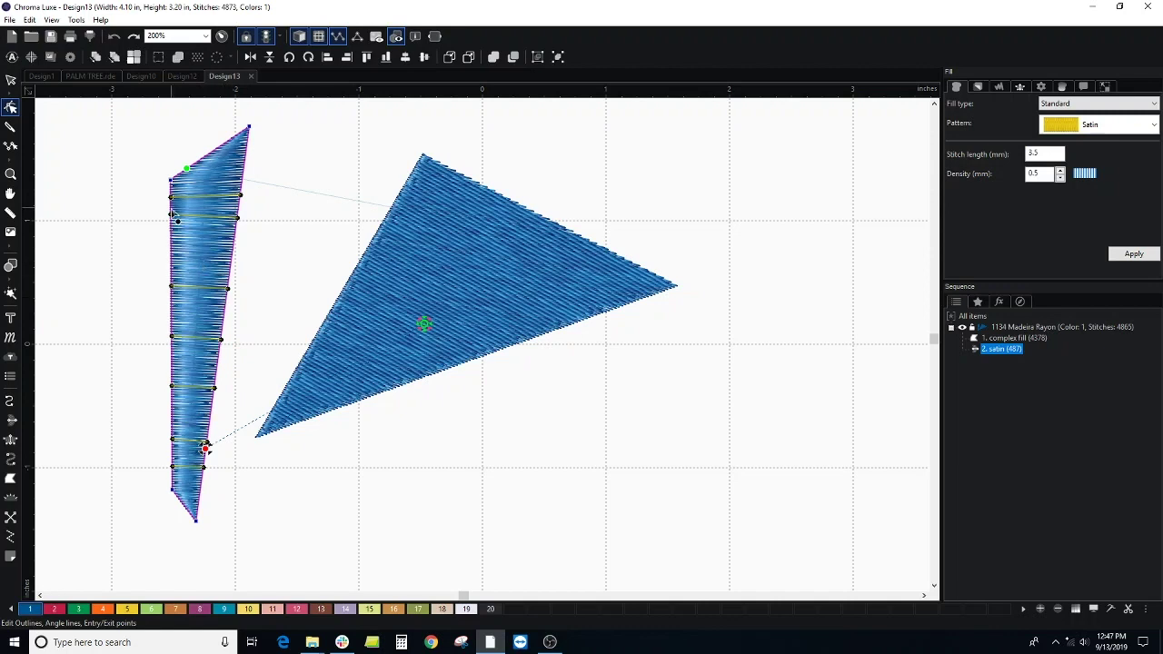
Step: Slant the remaining upper angle lines so the column's stitches run diagonally
left_click_drag(171, 216, 172, 265)
left_click_drag(172, 196, 171, 230)
left_click_drag(173, 288, 229, 270)
left_click_drag(238, 225, 236, 222)
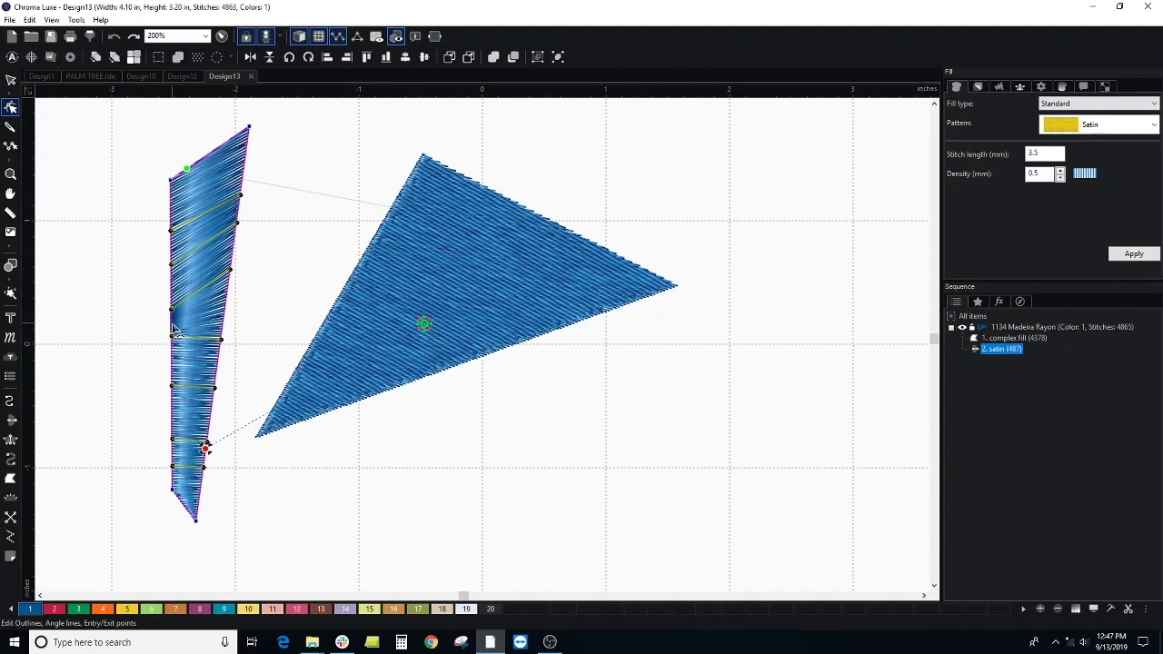
Step: Add a split line across the column's middle, from its left edge to its right edge
right_click(171, 327)
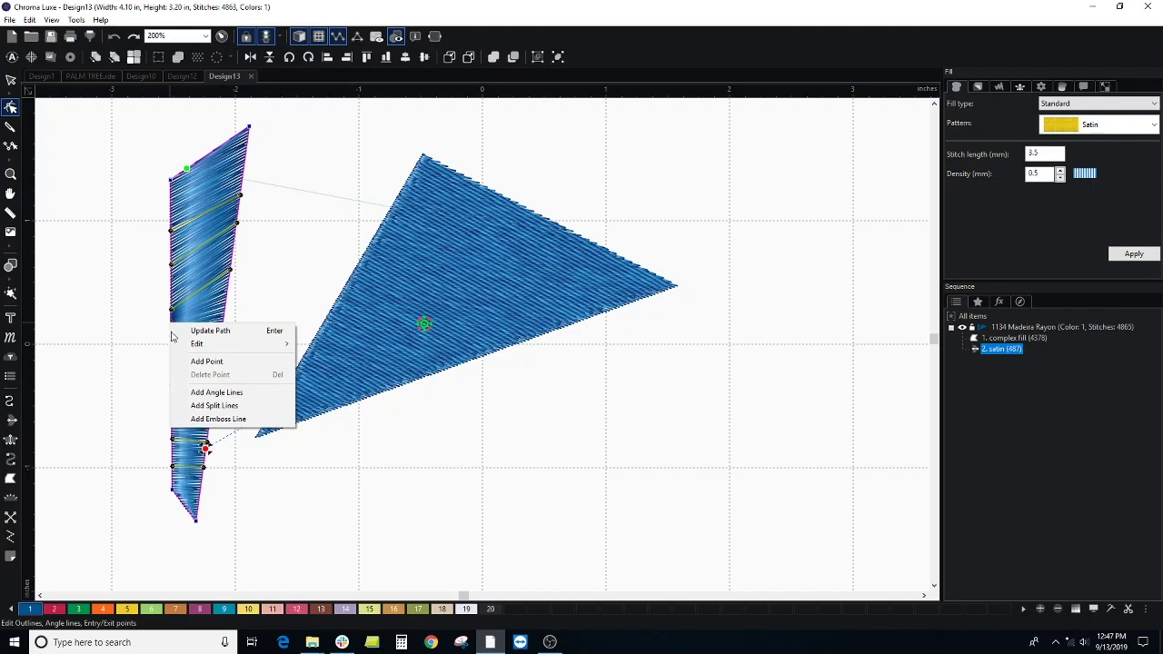
left_click(224, 406)
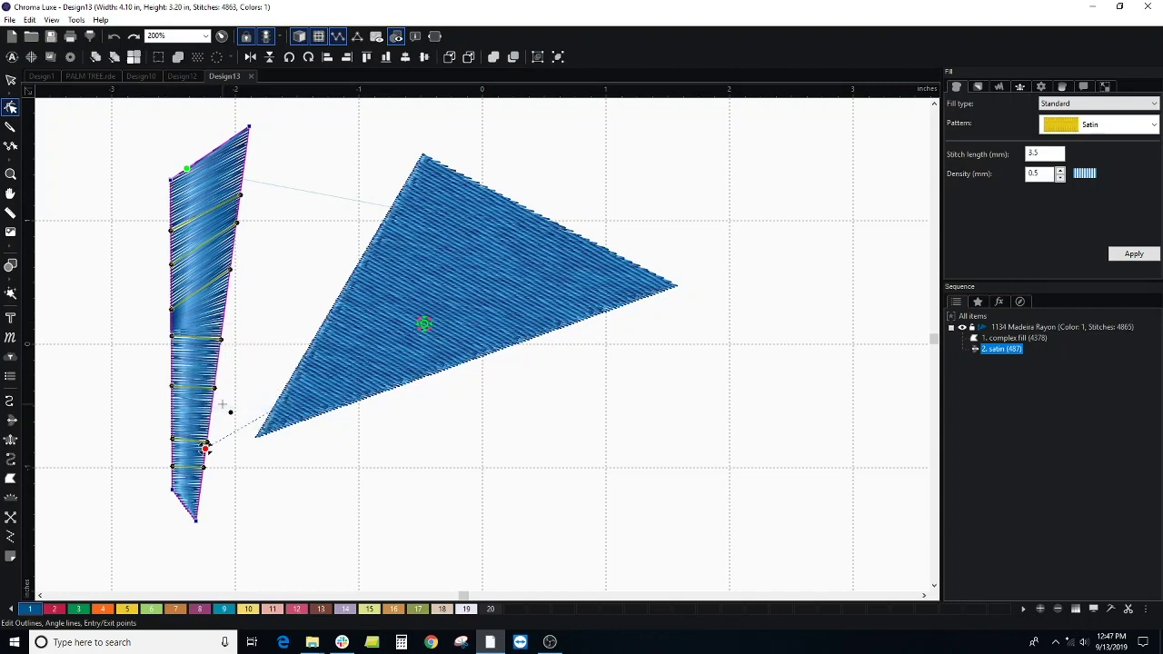
left_click(171, 327)
left_click(225, 322)
Step: Select the column and zoom in to check diagonal stitches above the split and horizontal below
scroll(218, 328, "up", 1)
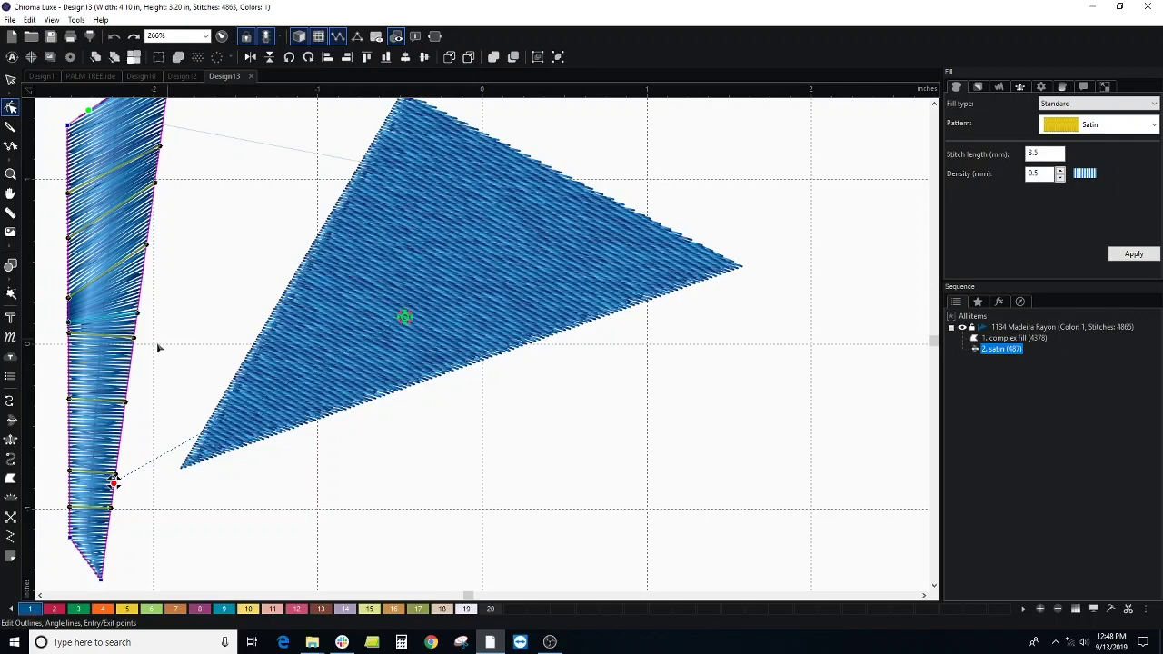
left_click(11, 80)
left_click_drag(169, 260, 364, 254)
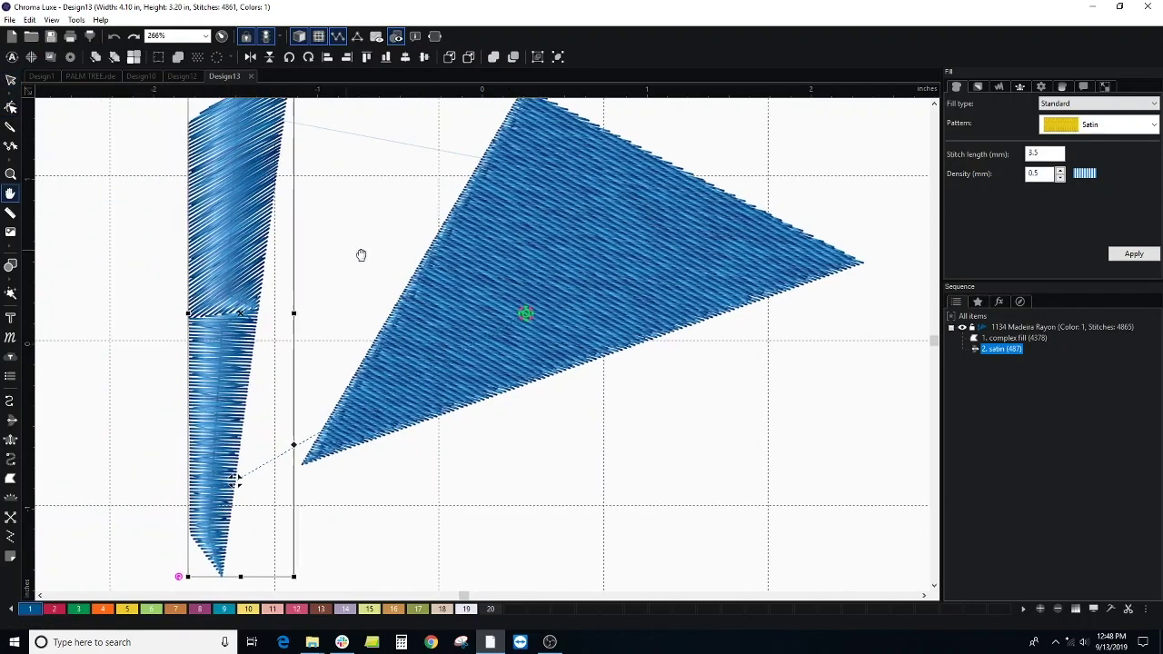
scroll(273, 356, "up", 2)
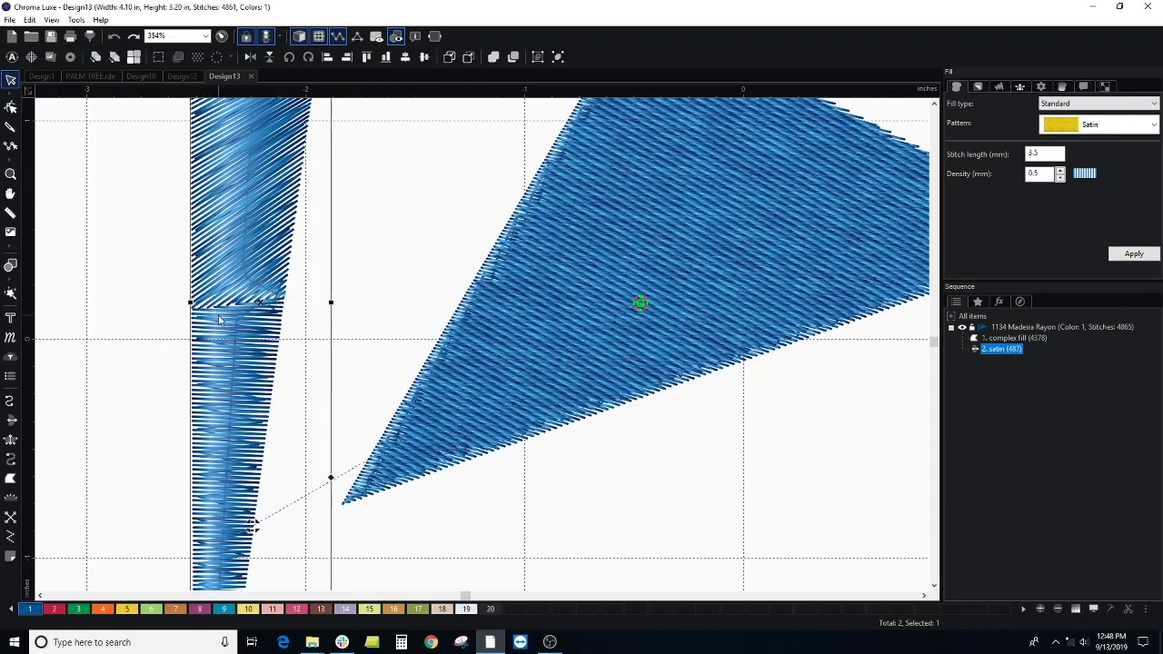
Step: Delete the satin column's split line and zoom back out to the whole design
left_click(10, 108)
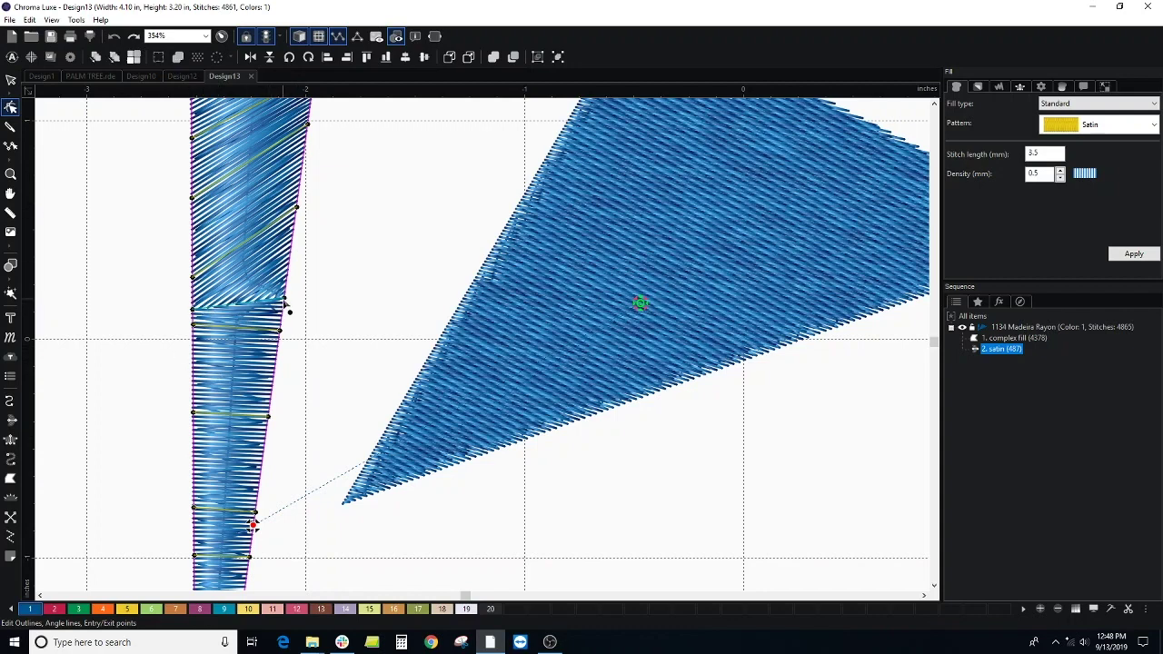
right_click(285, 303)
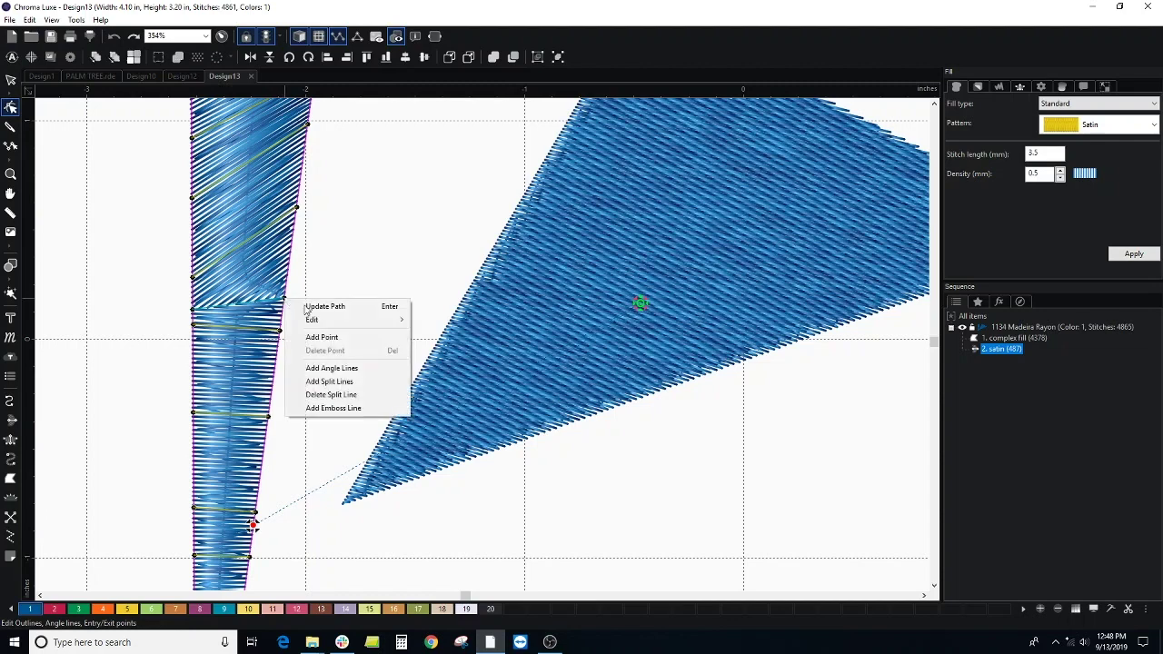
left_click(347, 392)
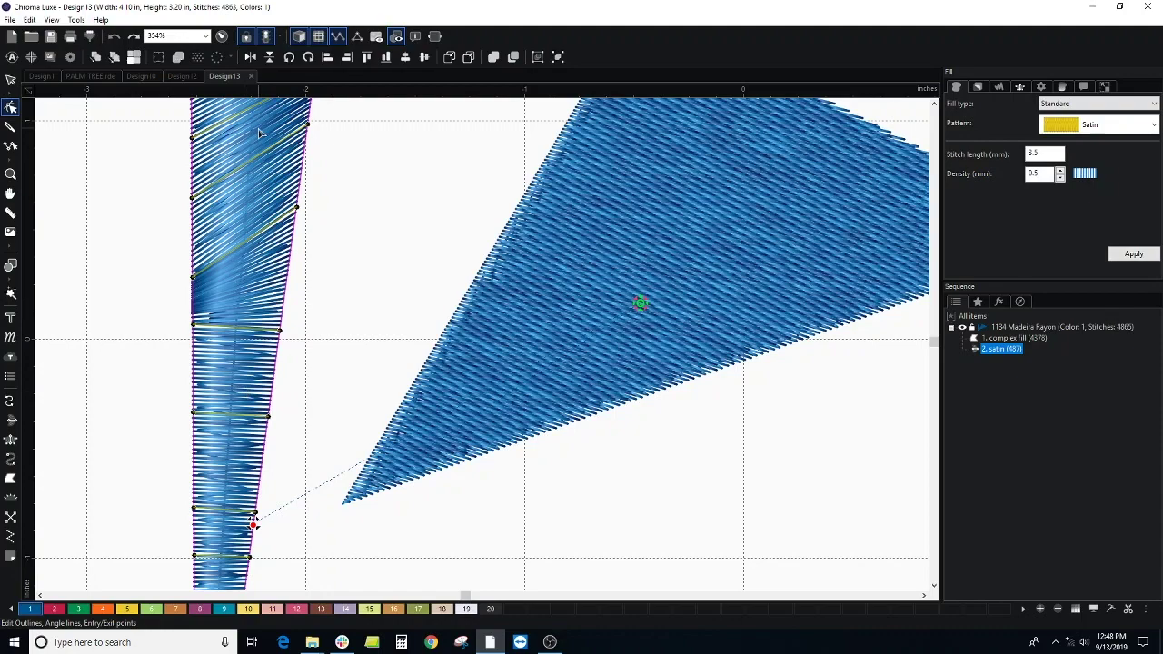
scroll(266, 432, "down", 2)
scroll(266, 432, "down", 1)
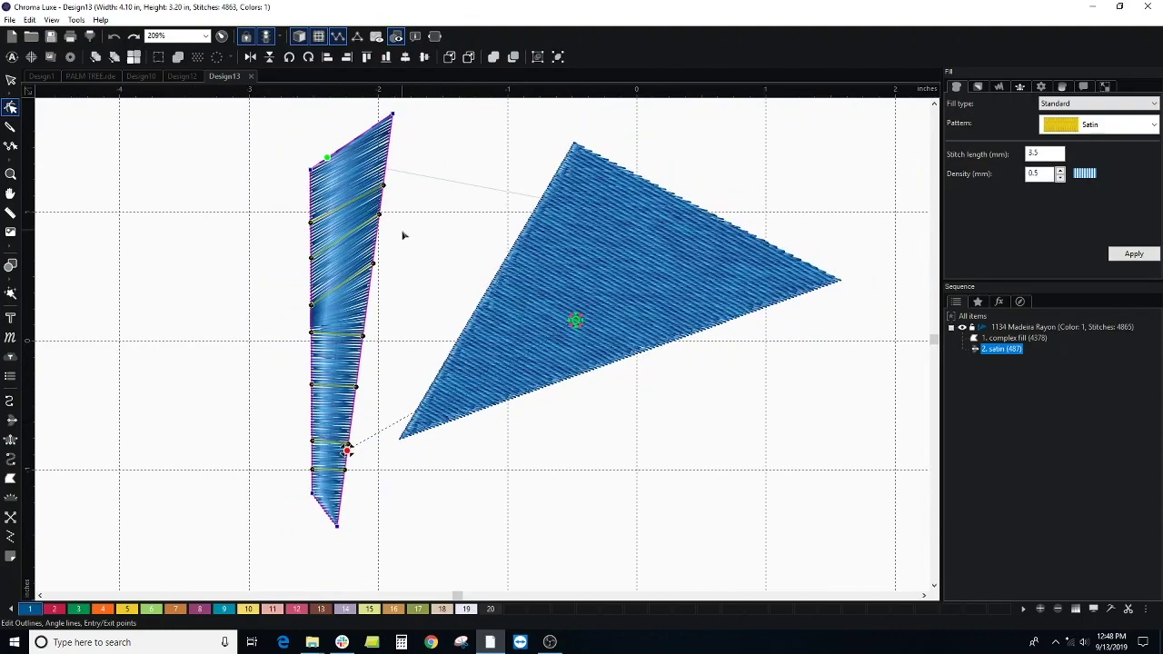
scroll(383, 339, "down", 1)
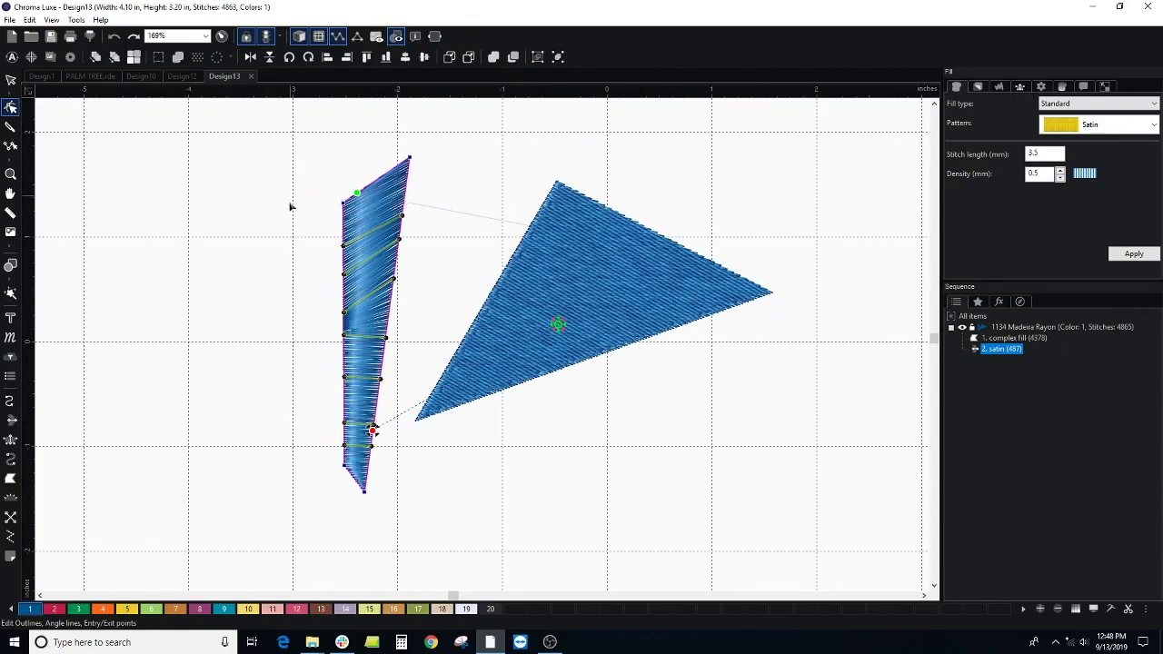